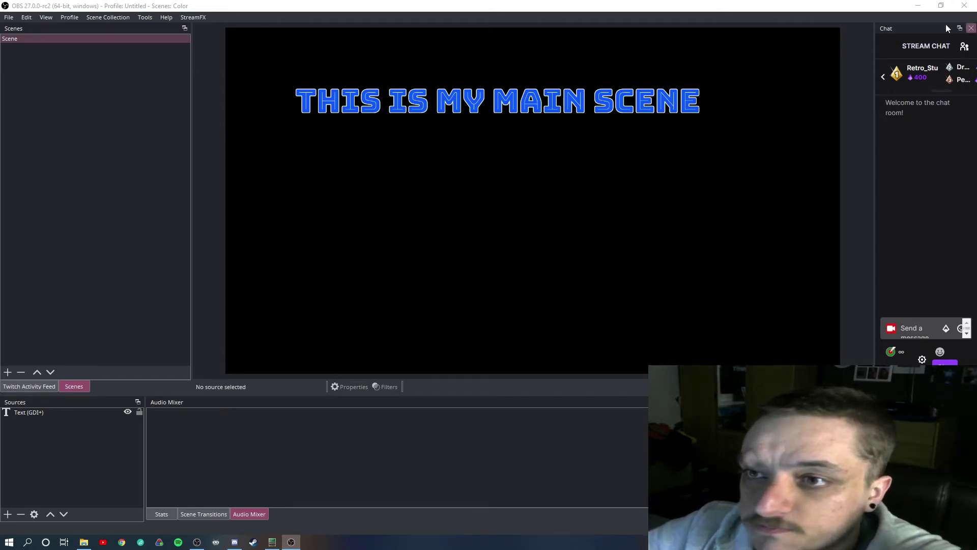
Minimize OBS and preview configsX, both Connect4 files and the README in the Connect 4 folder
click(916, 5)
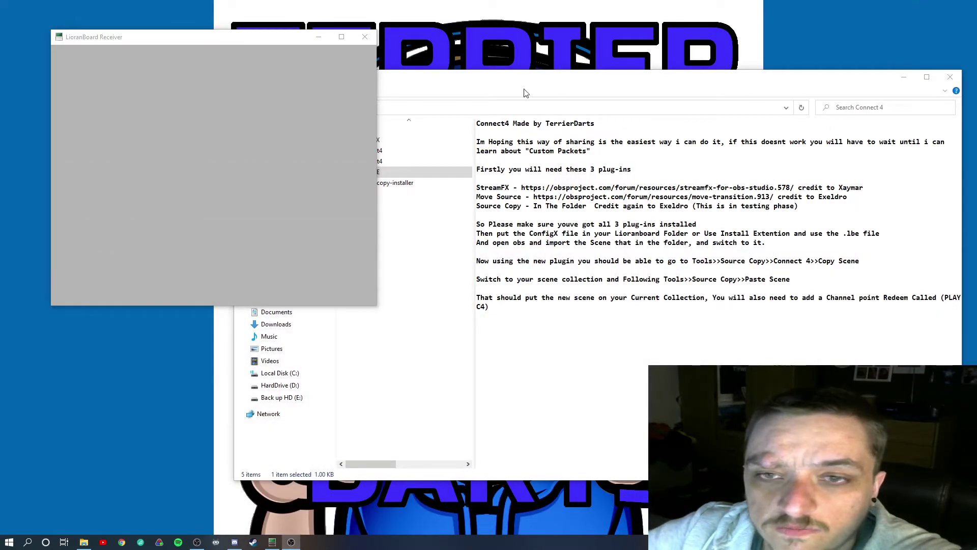
drag(888, 85, 906, 105)
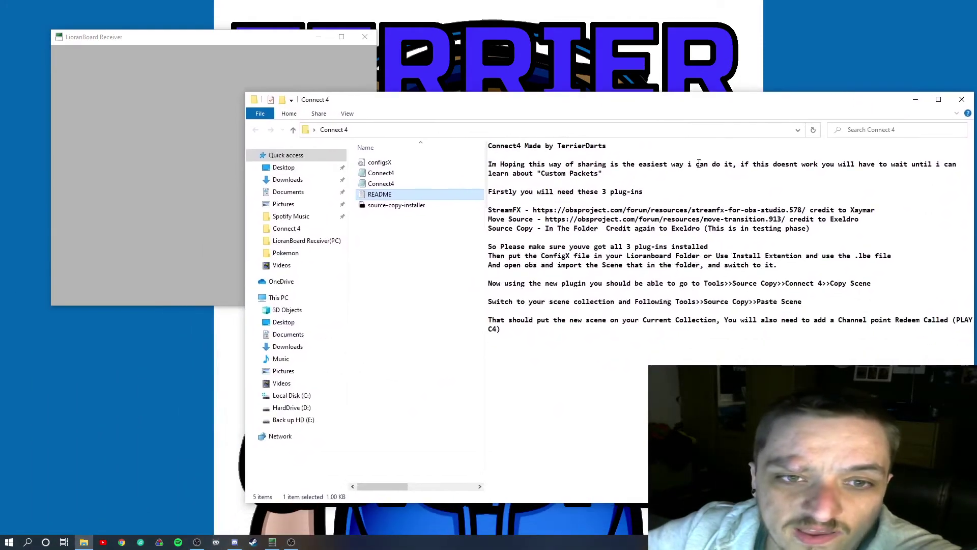
click(387, 163)
click(393, 174)
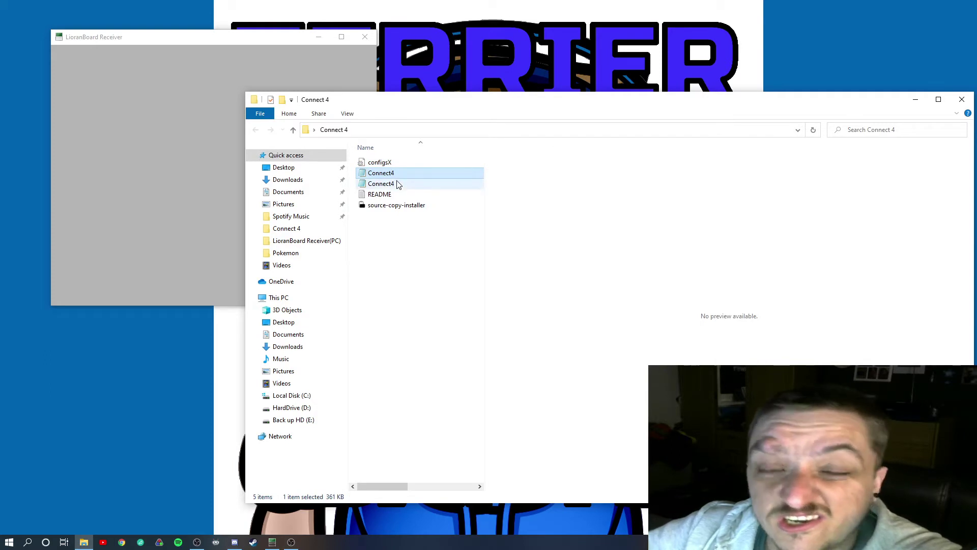
click(400, 185)
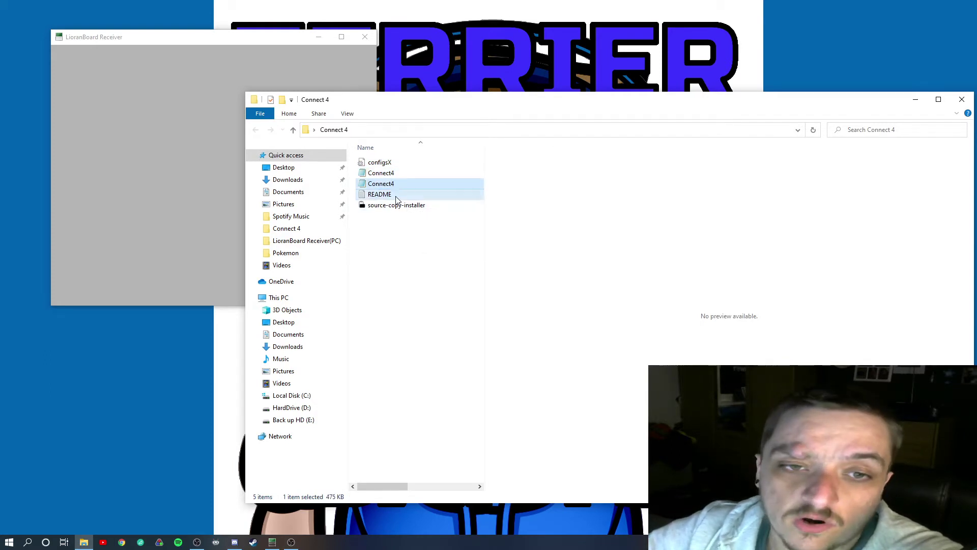
click(406, 197)
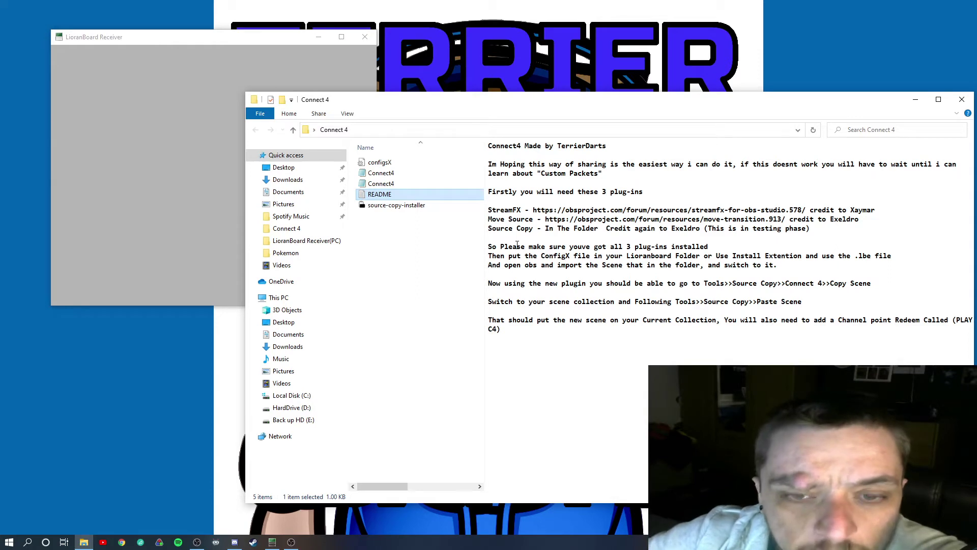
Install the Connect4 extension file in LioranBoard Receiver
click(203, 142)
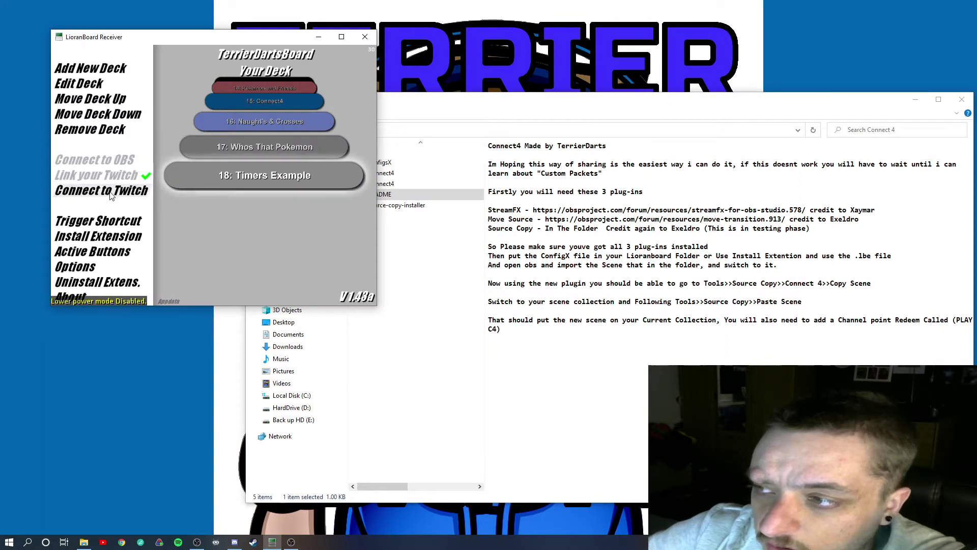
click(99, 235)
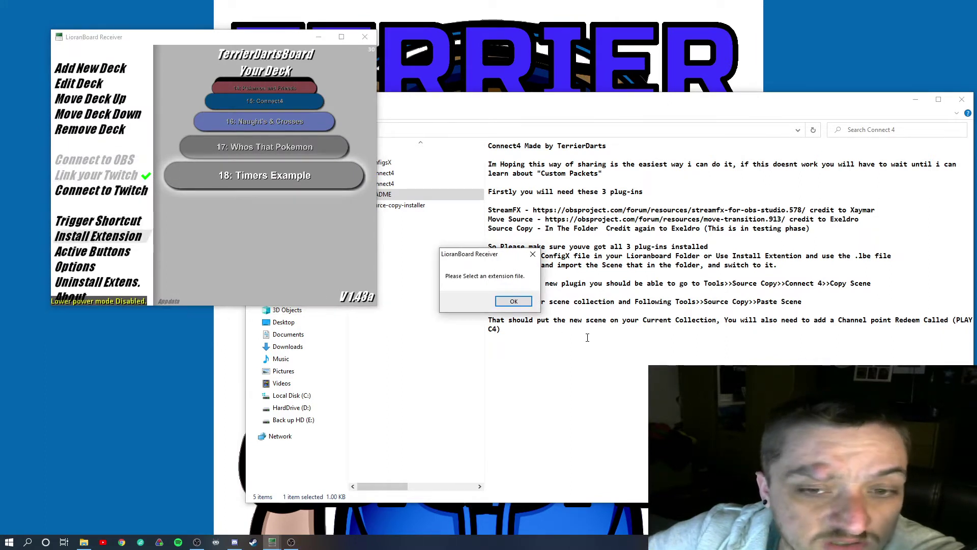
click(512, 301)
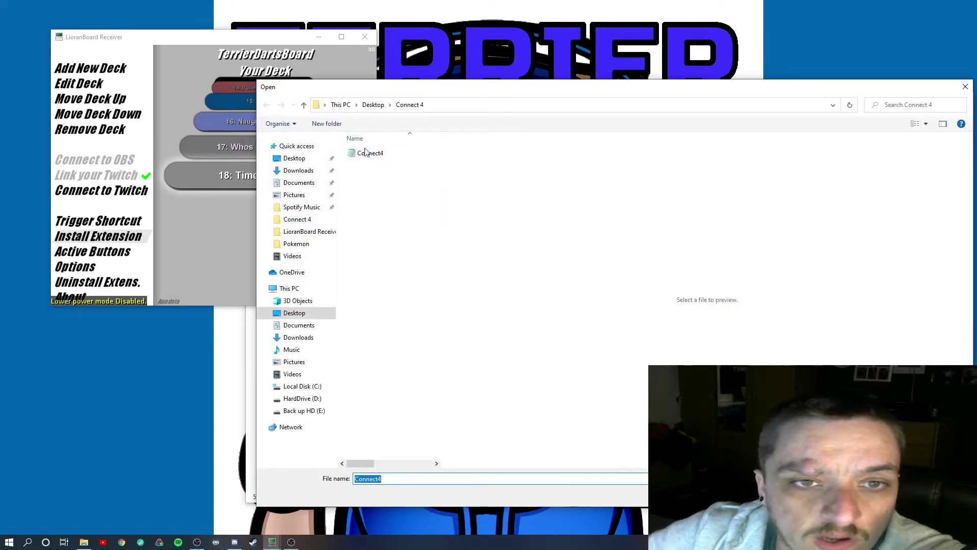
double_click(371, 154)
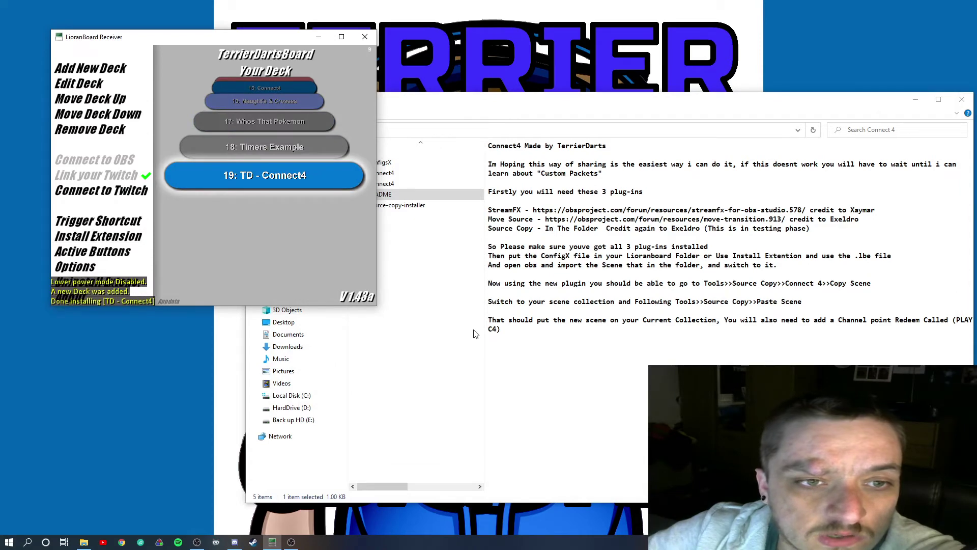
Review the new 19: TD - Connect4 deck's button grid, then minimize LioranBoard
click(285, 176)
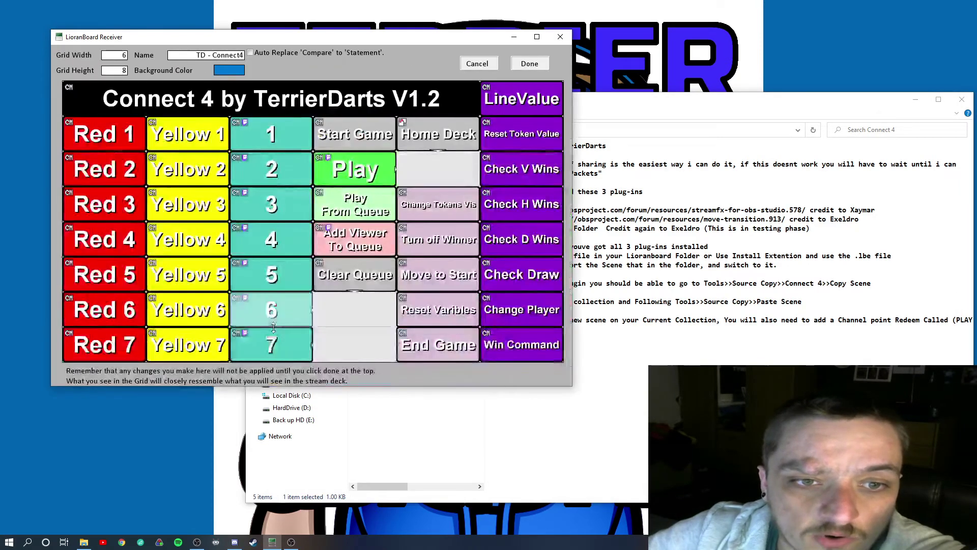
click(528, 64)
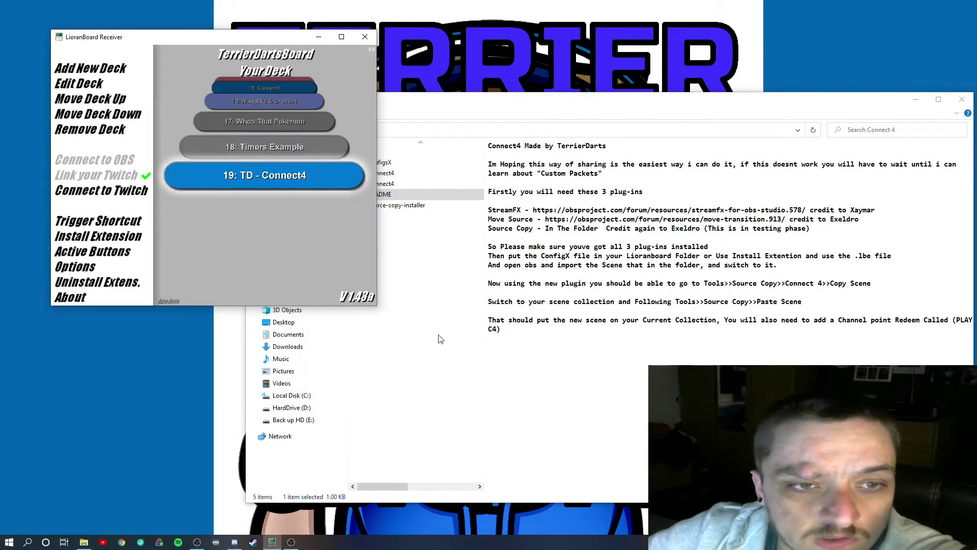
click(318, 37)
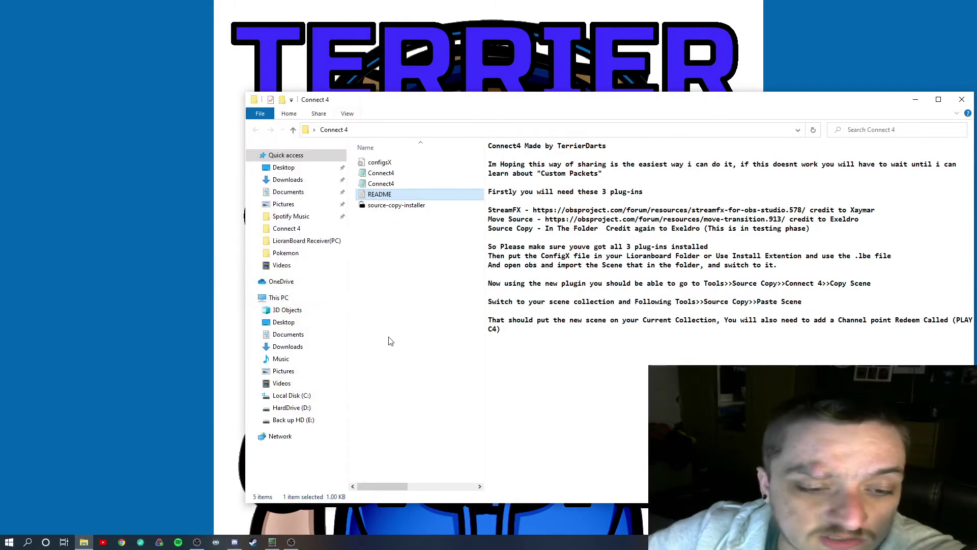
Import Connect4.json from Desktop\Connect 4 through the Scene Collection Importer
click(197, 542)
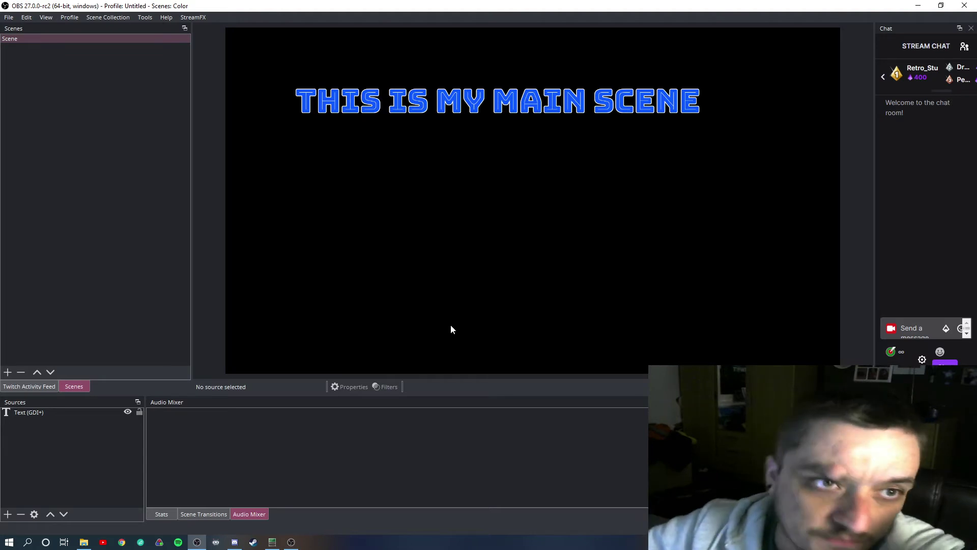
click(120, 19)
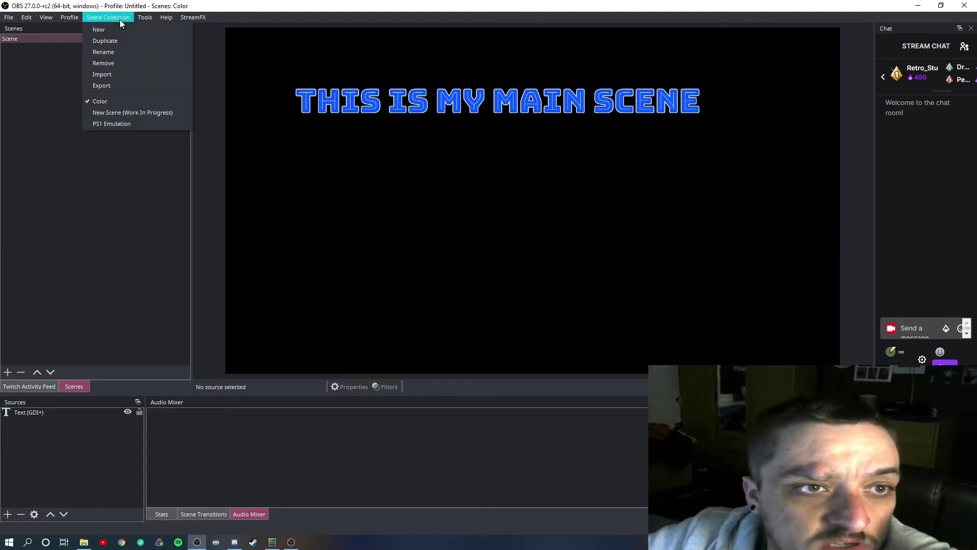
click(113, 74)
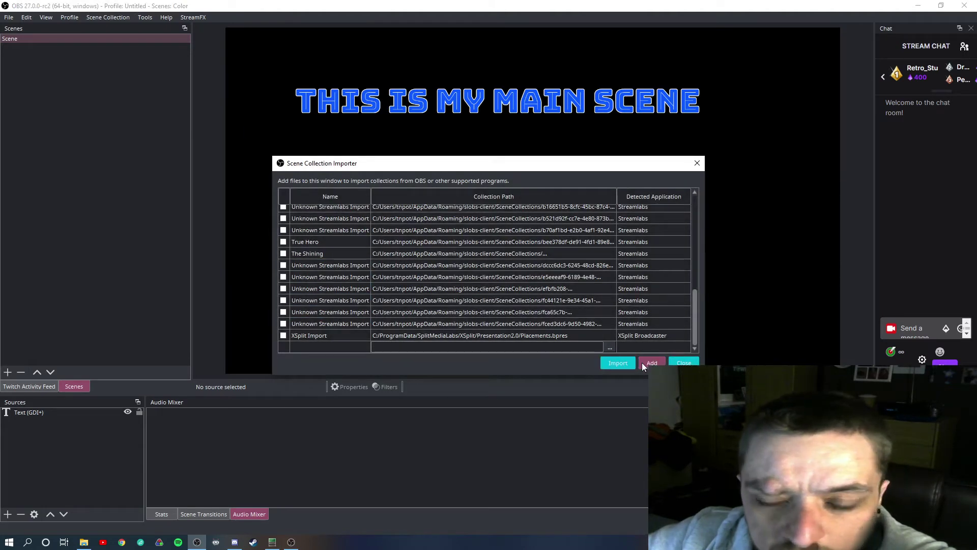
click(647, 366)
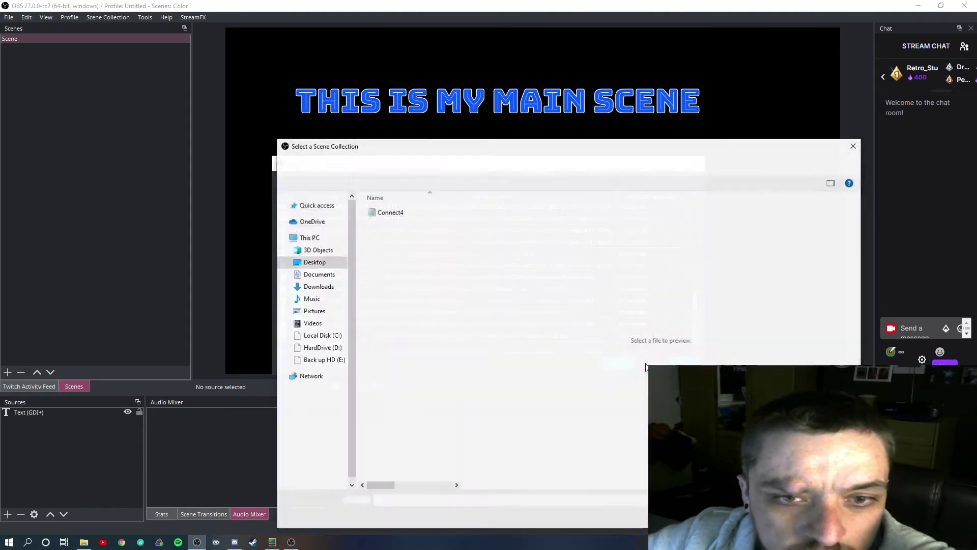
click(391, 214)
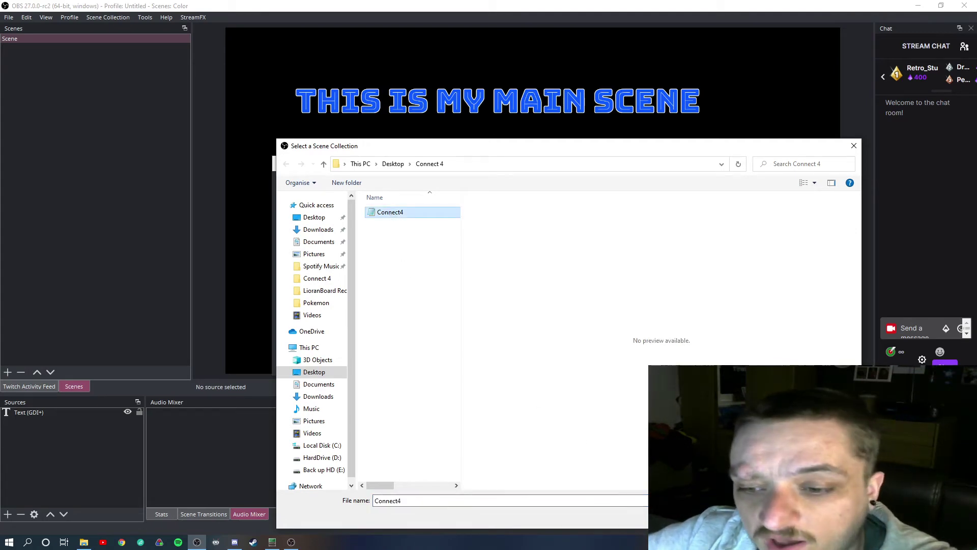
click(782, 518)
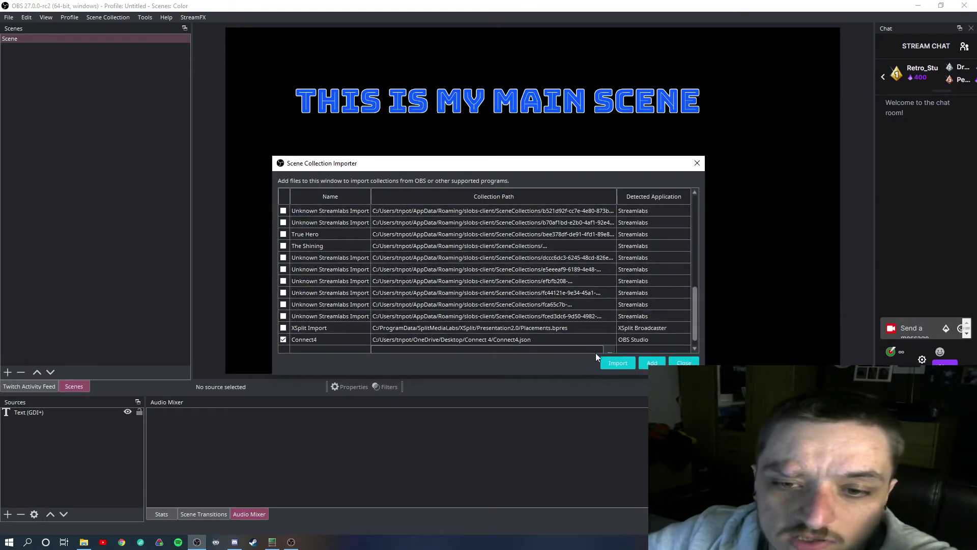
click(621, 363)
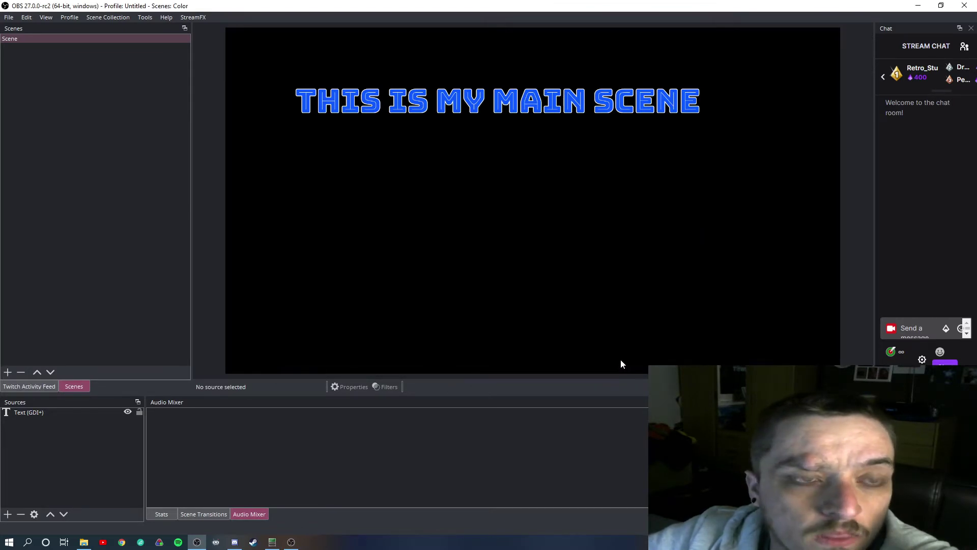
Switch to the Connect4 scene collection and check the Connect 4 scene's filters
click(127, 20)
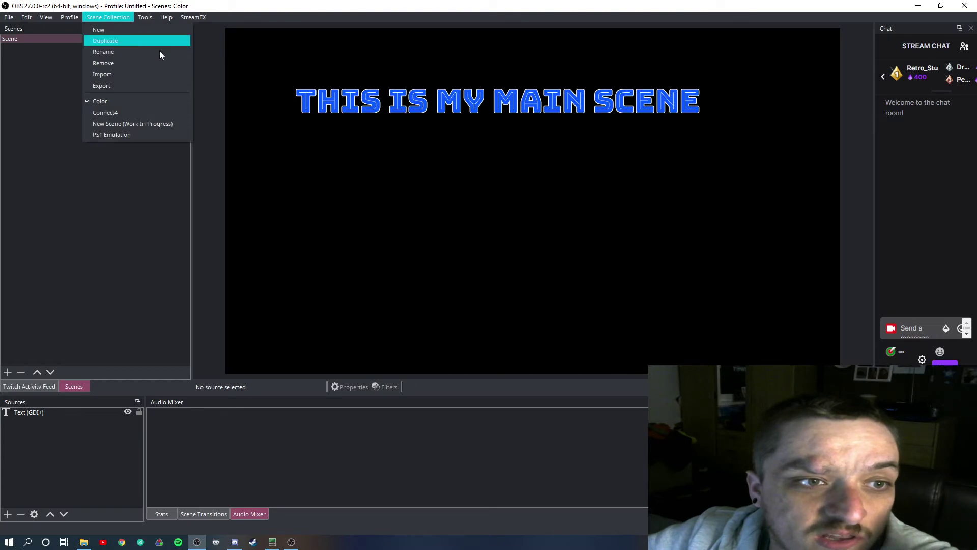
click(115, 113)
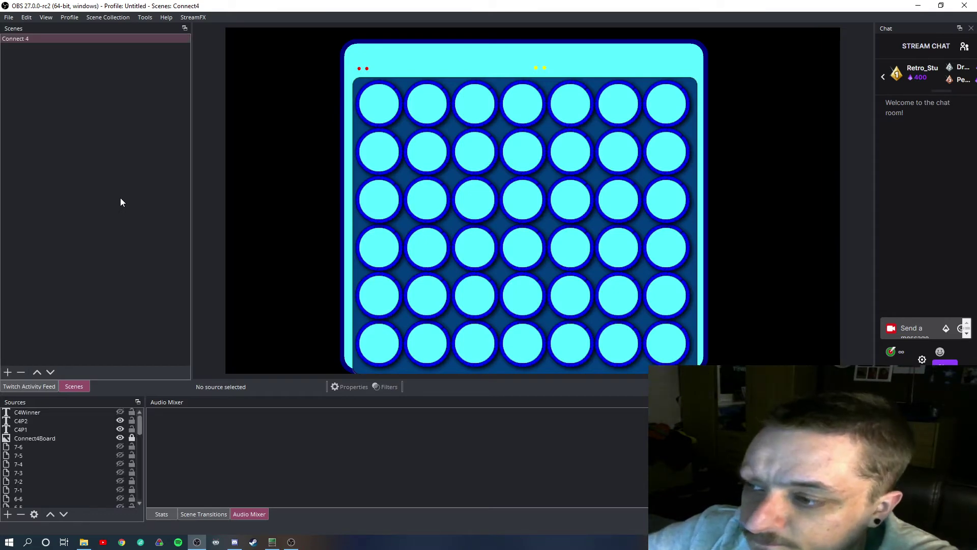
click(32, 42)
right_click(32, 41)
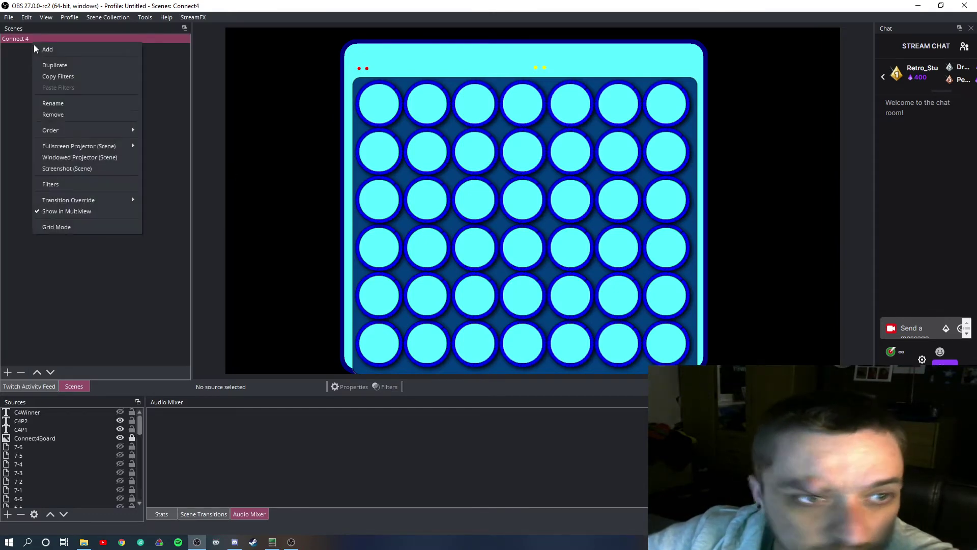
click(69, 185)
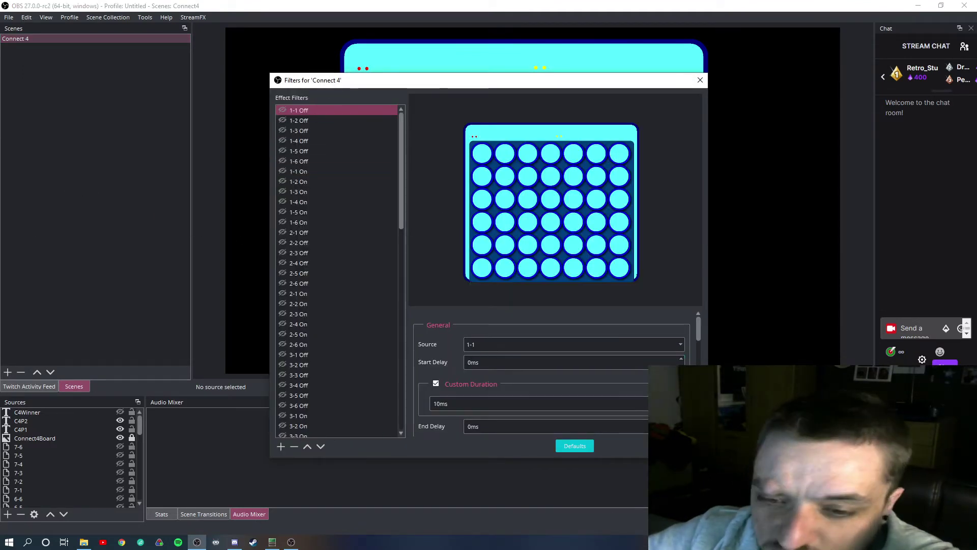
key(Escape)
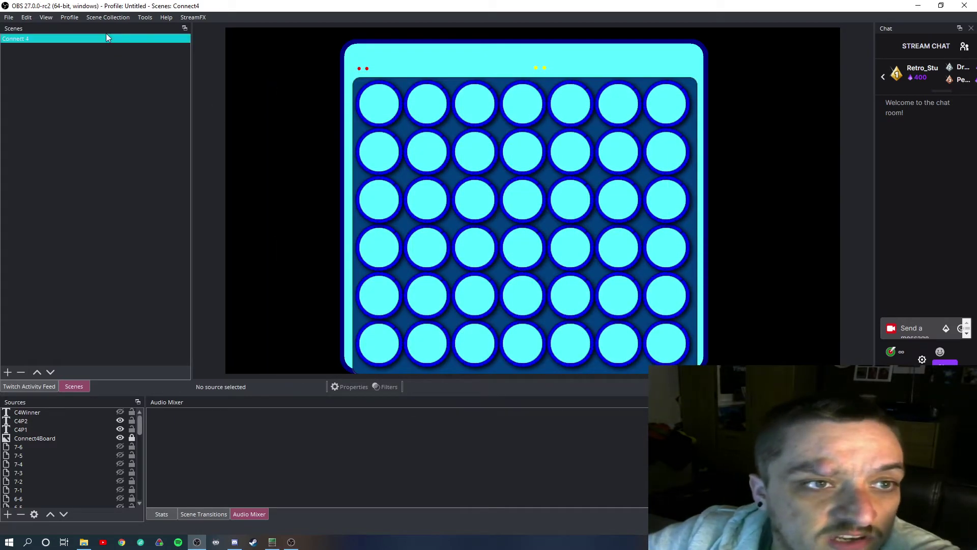
Copy the Connect 4 scene with Tools > Source Copy > Copy Scene
click(146, 18)
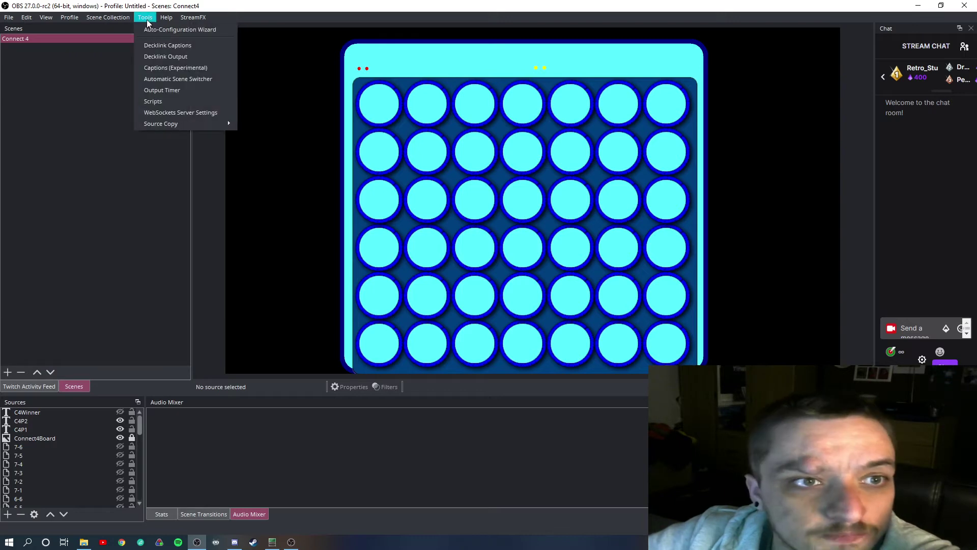
mouse_move(197, 125)
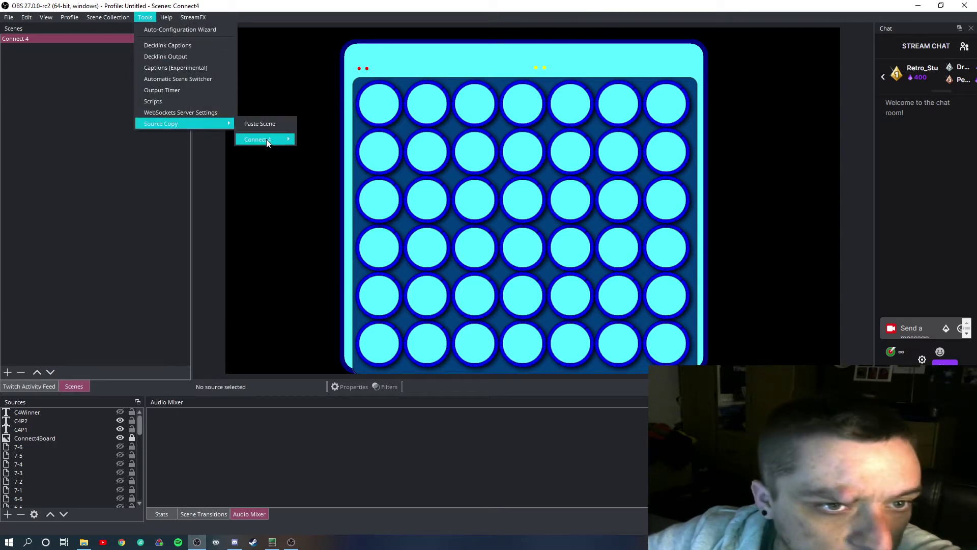
mouse_move(260, 140)
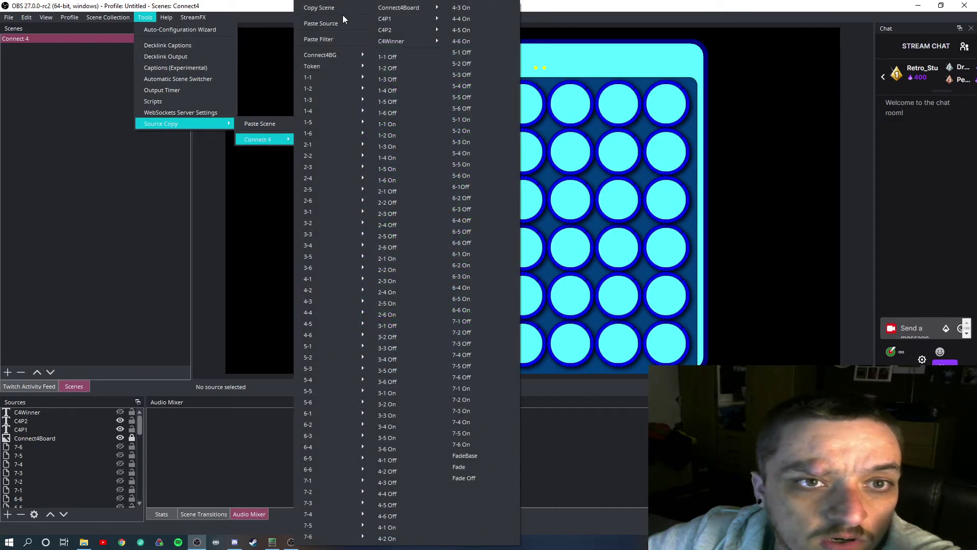
click(324, 8)
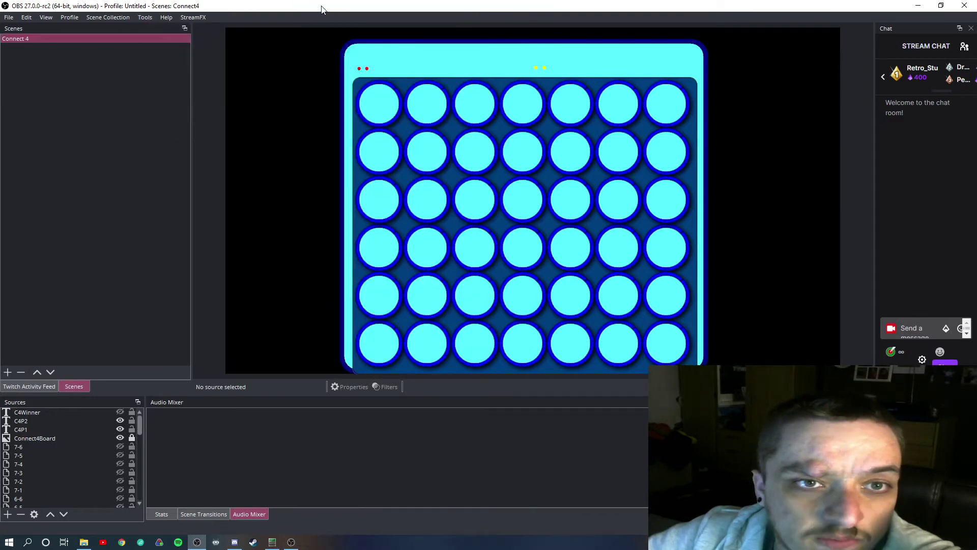
click(120, 20)
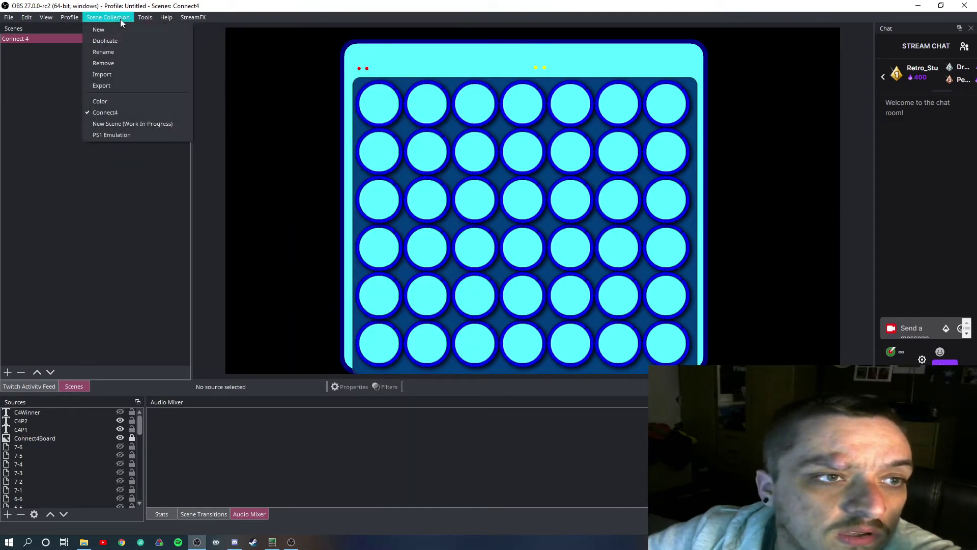
Switch to the Color collection, paste the Connect 4 scene, then return to the main Scene
click(121, 101)
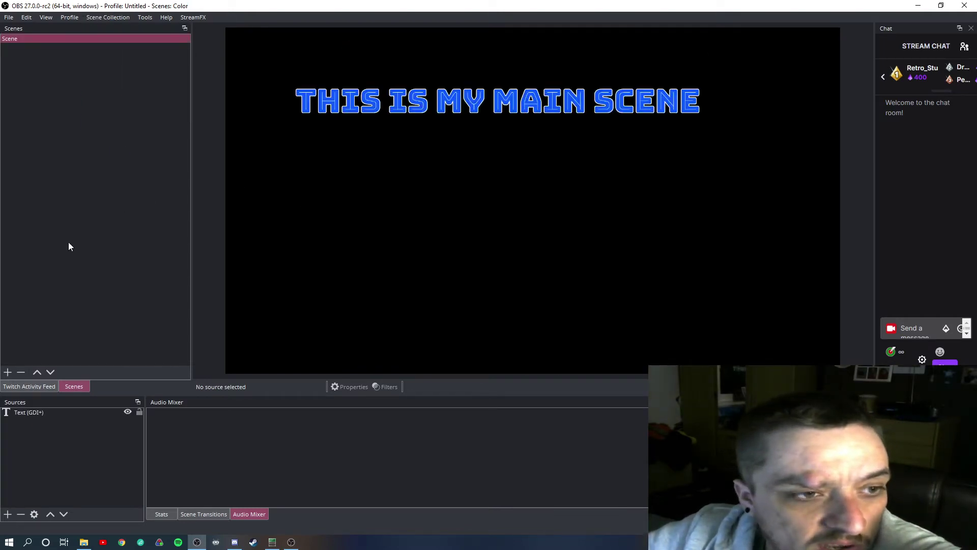
click(145, 17)
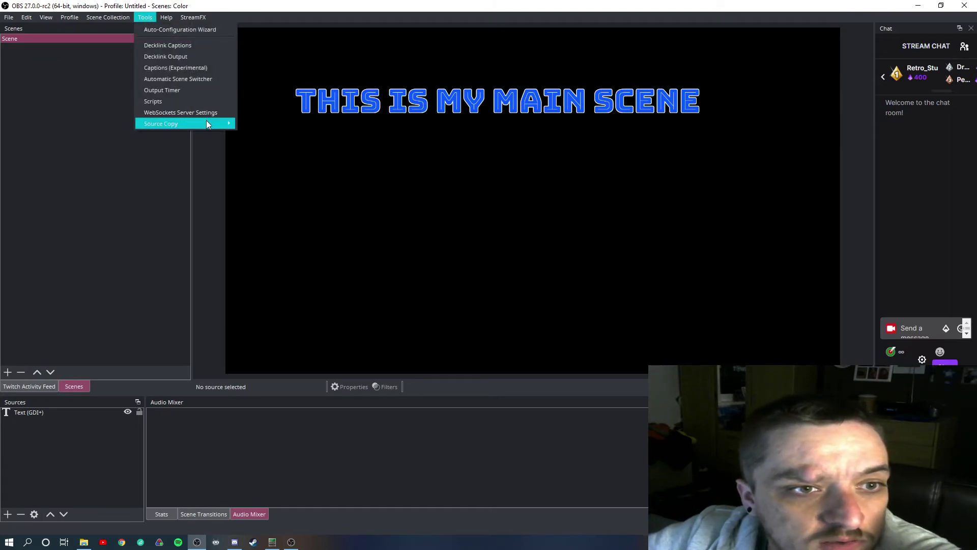
mouse_move(206, 121)
click(257, 130)
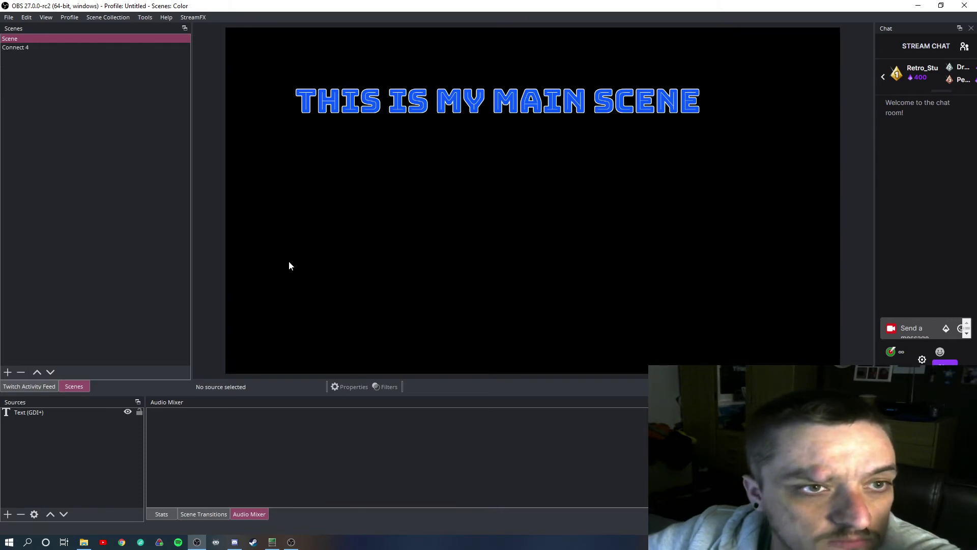
click(35, 49)
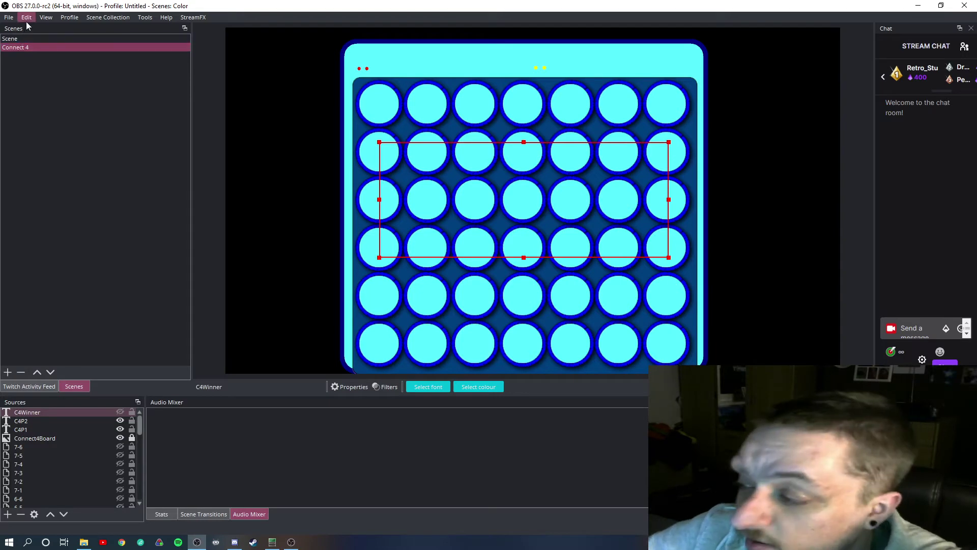
click(24, 39)
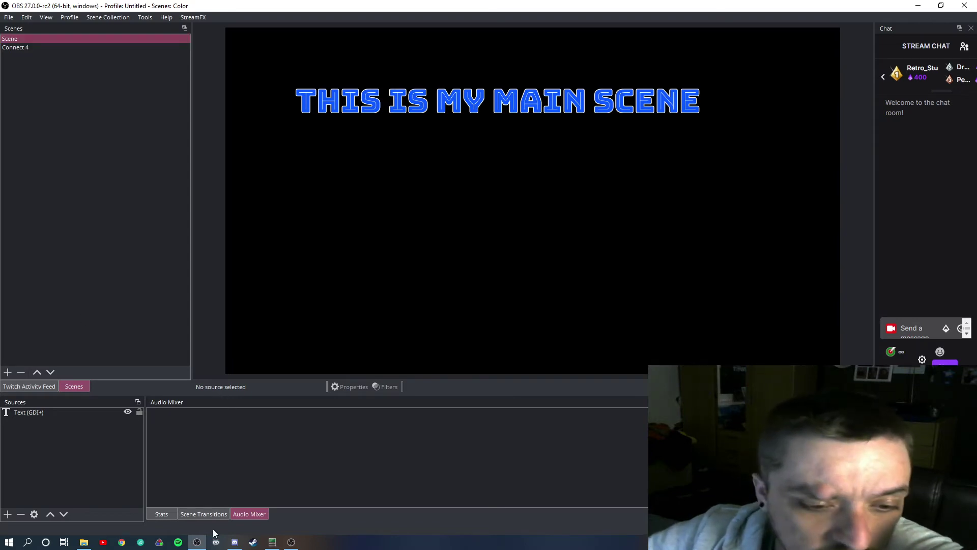
Trigger the TD - Connect4 deck's Add Viewer To Queue button with the PLAY C4 redeem and save
click(273, 541)
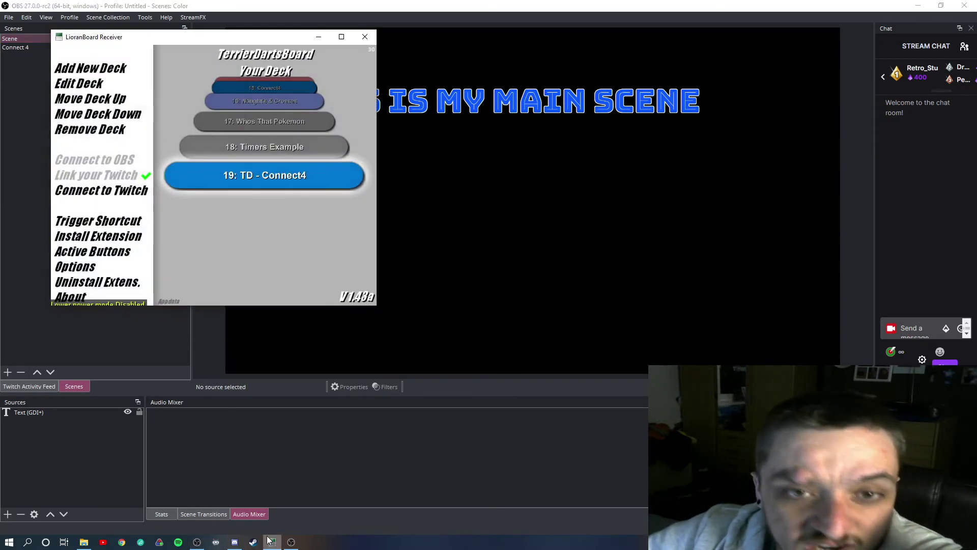
double_click(242, 176)
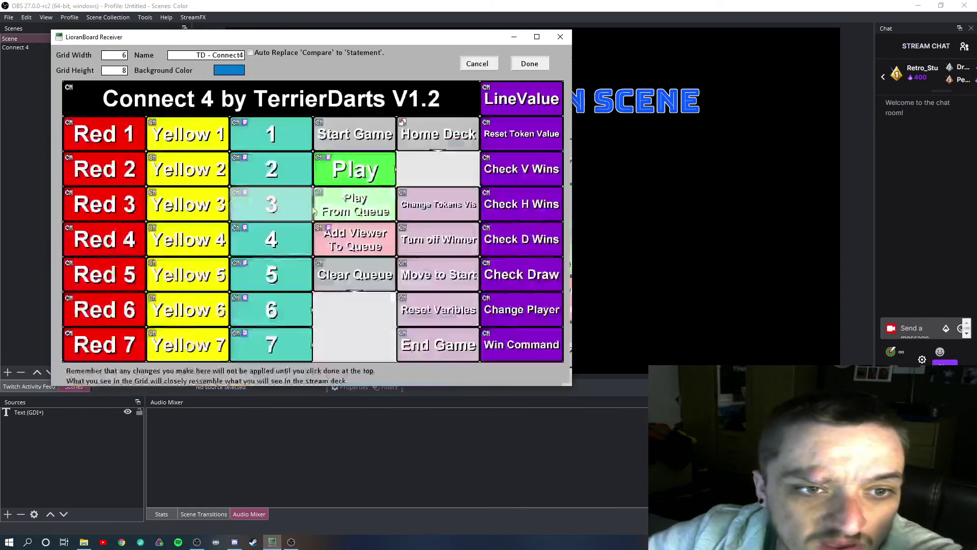
right_click(371, 236)
click(413, 316)
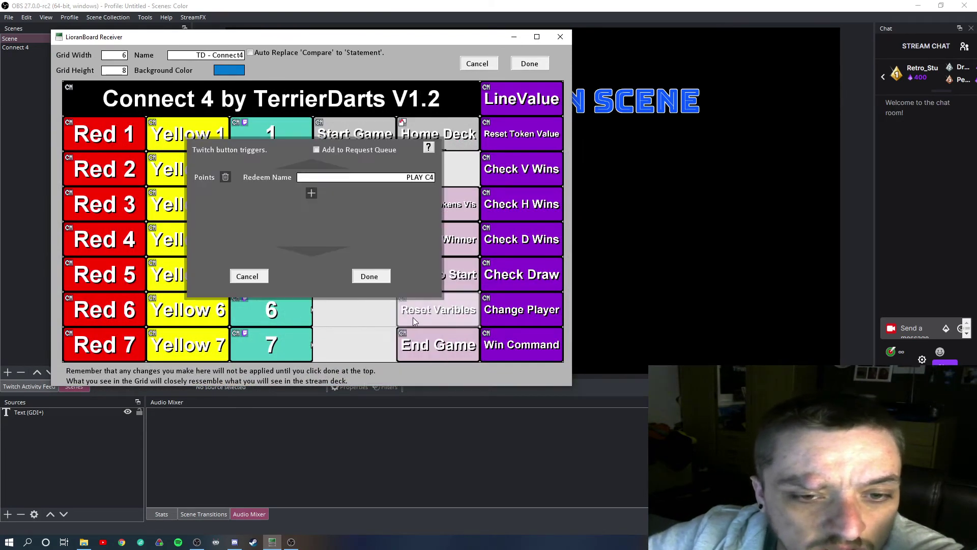
drag(403, 177, 446, 173)
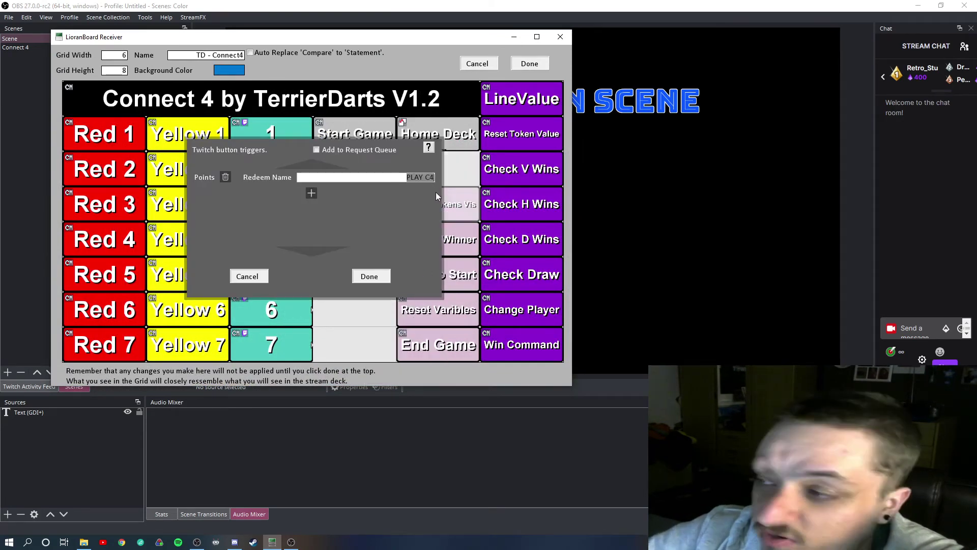
click(256, 277)
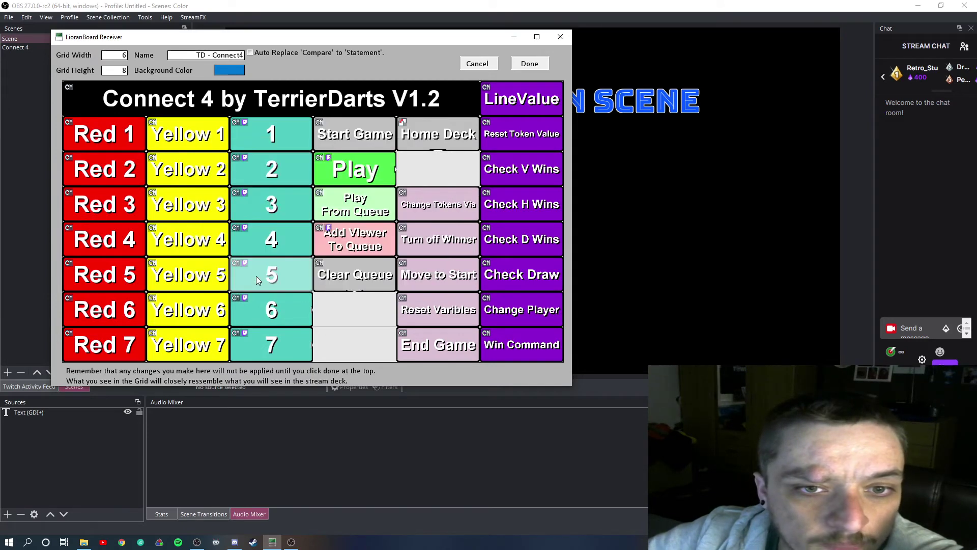
click(527, 65)
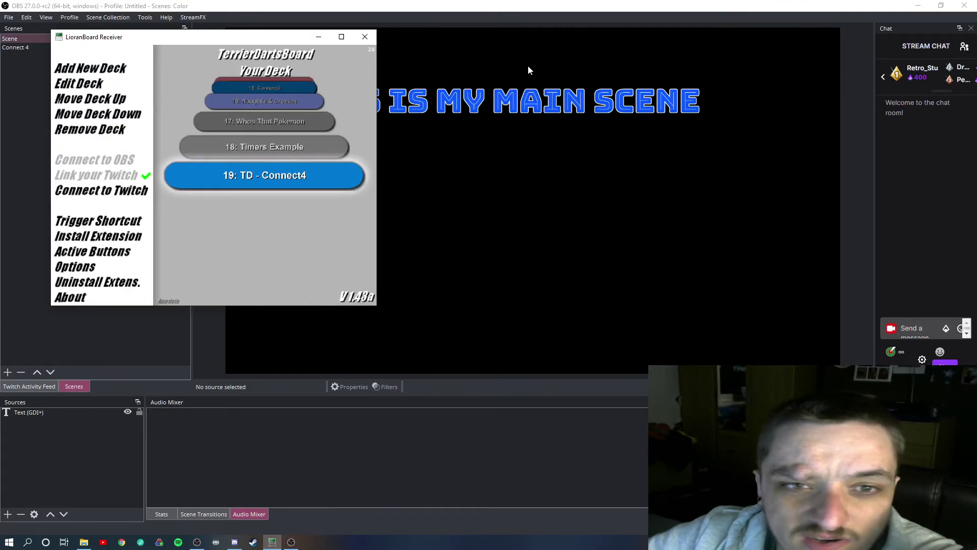
Add the existing Connect 4 scene as a scene source in the main Scene
click(318, 38)
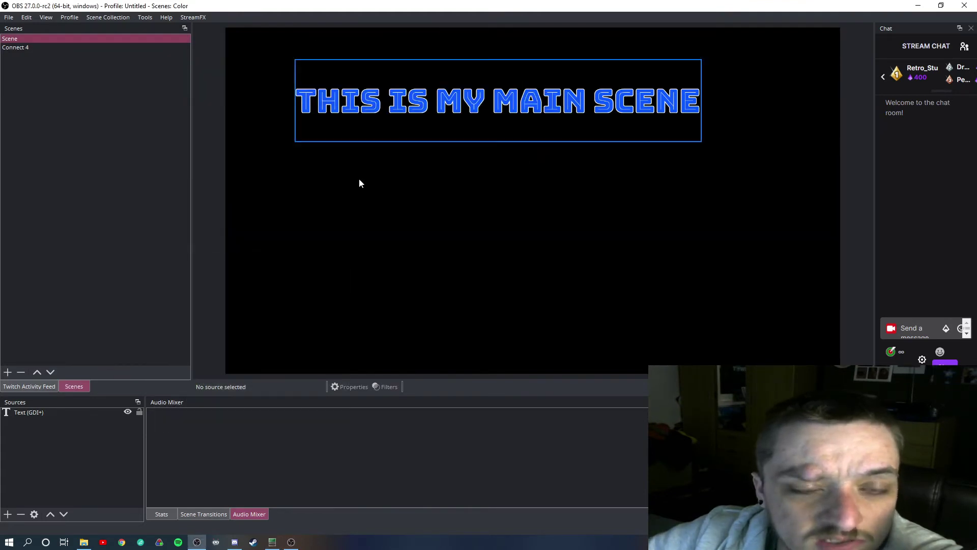
click(22, 47)
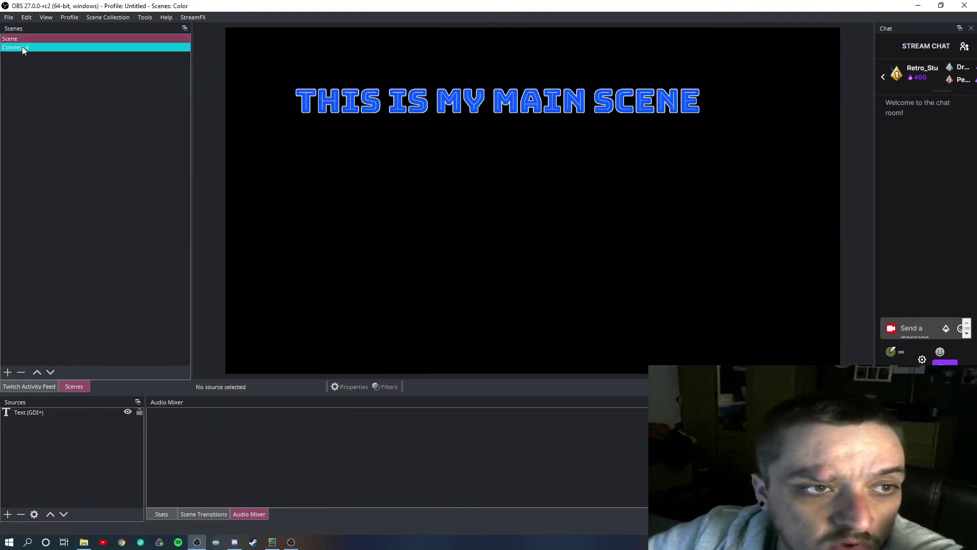
click(34, 39)
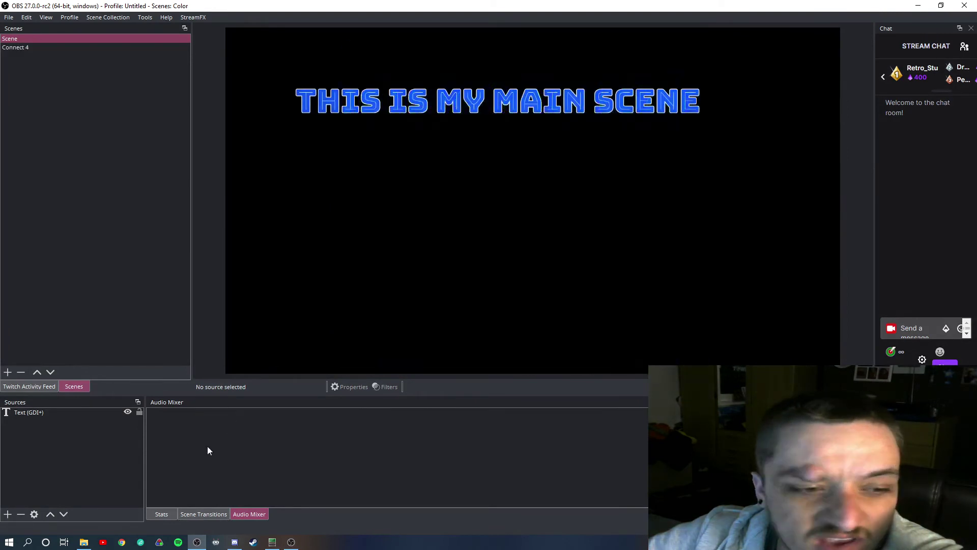
click(8, 517)
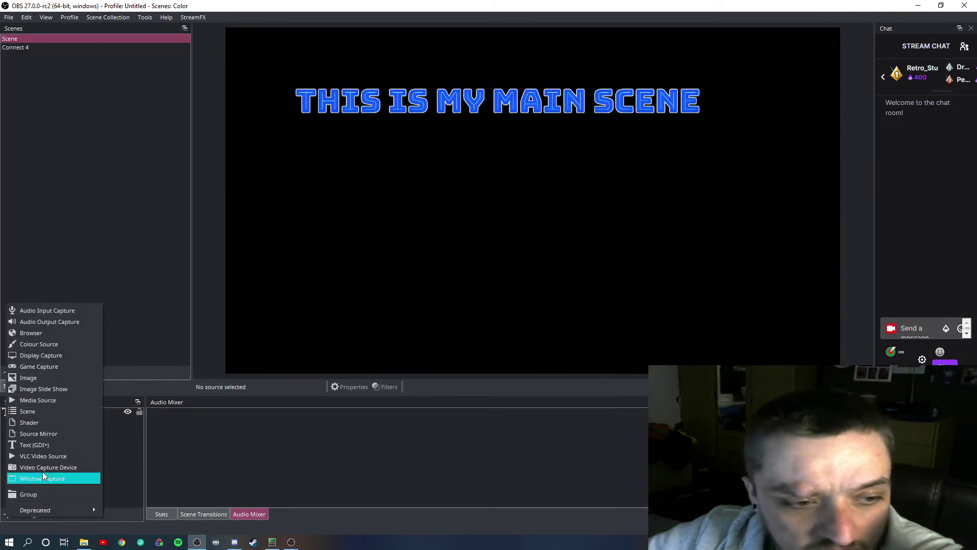
click(47, 407)
click(432, 255)
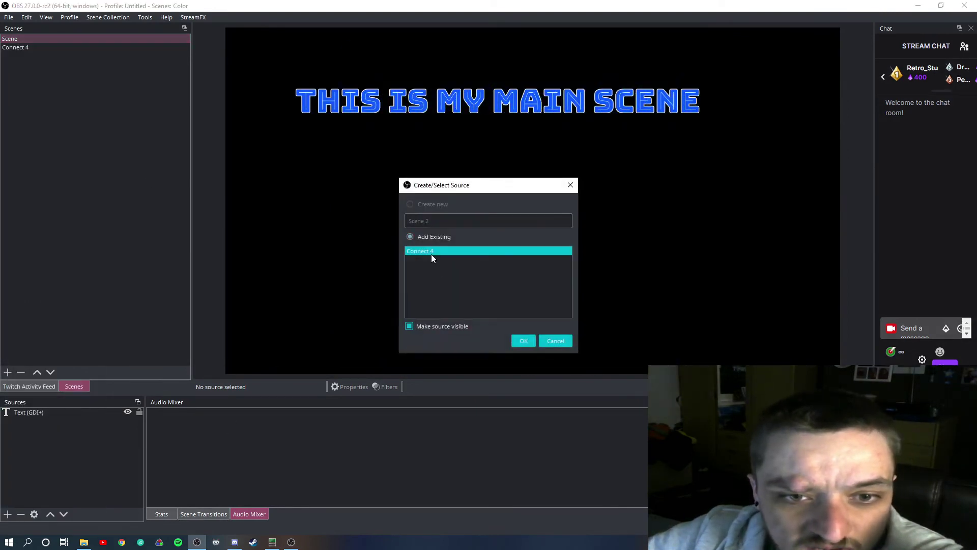
click(524, 341)
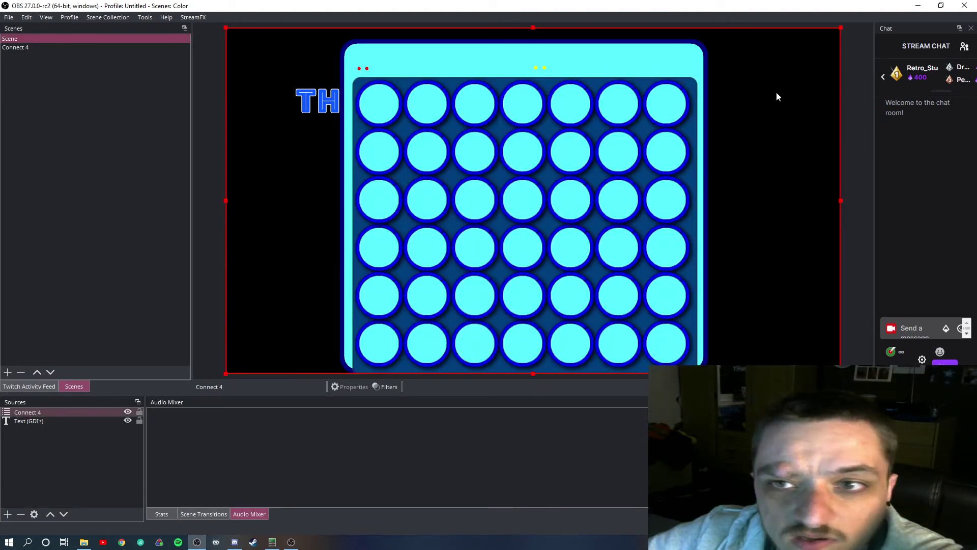
Shrink the Connect 4 board and place it in the bottom-right corner
drag(840, 26, 513, 277)
drag(408, 281, 795, 282)
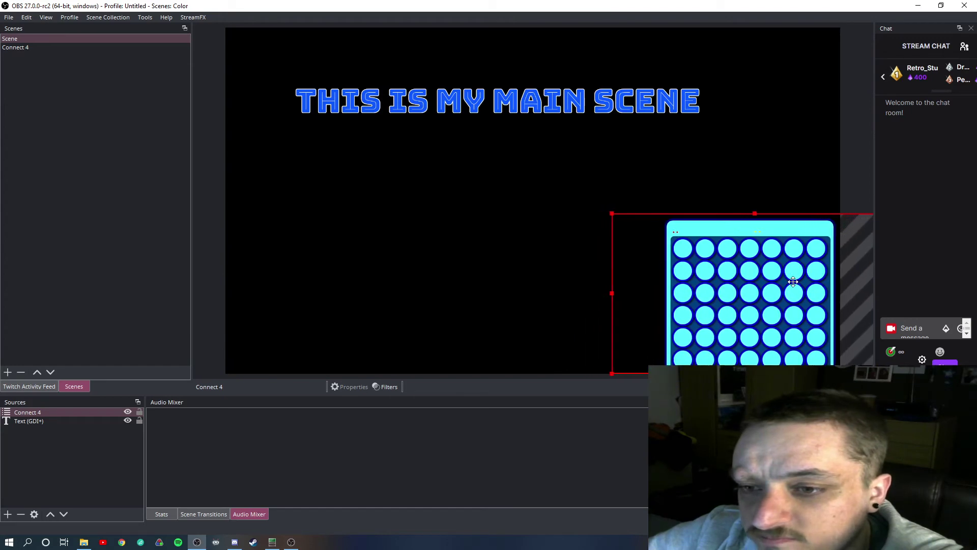
click(847, 179)
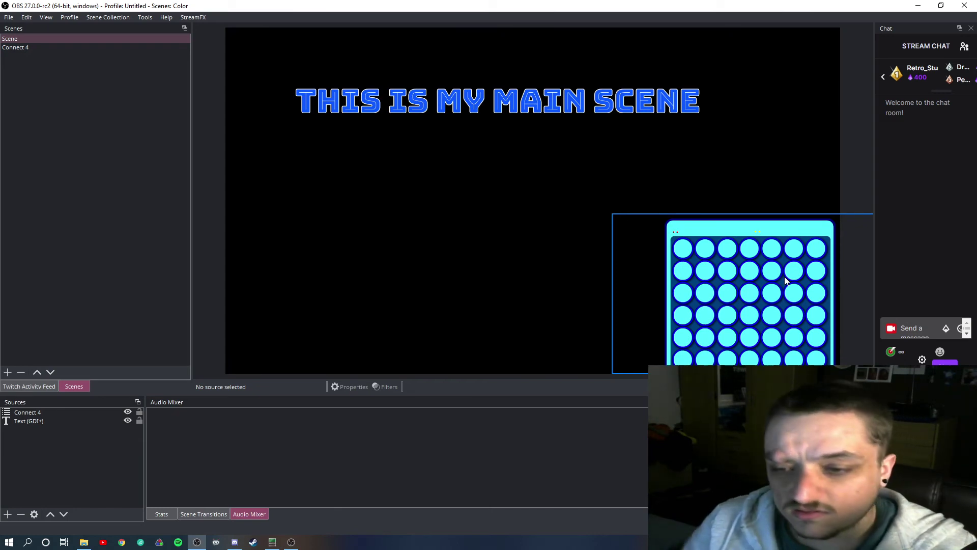
Redeem the 10-point PLAY C4 channel-points reward from the chat dock
click(892, 351)
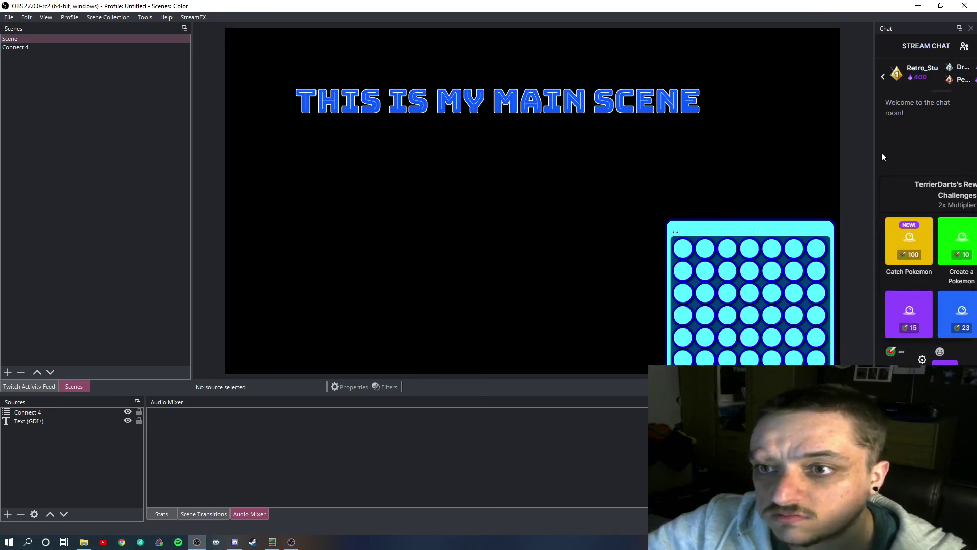
drag(874, 155, 768, 162)
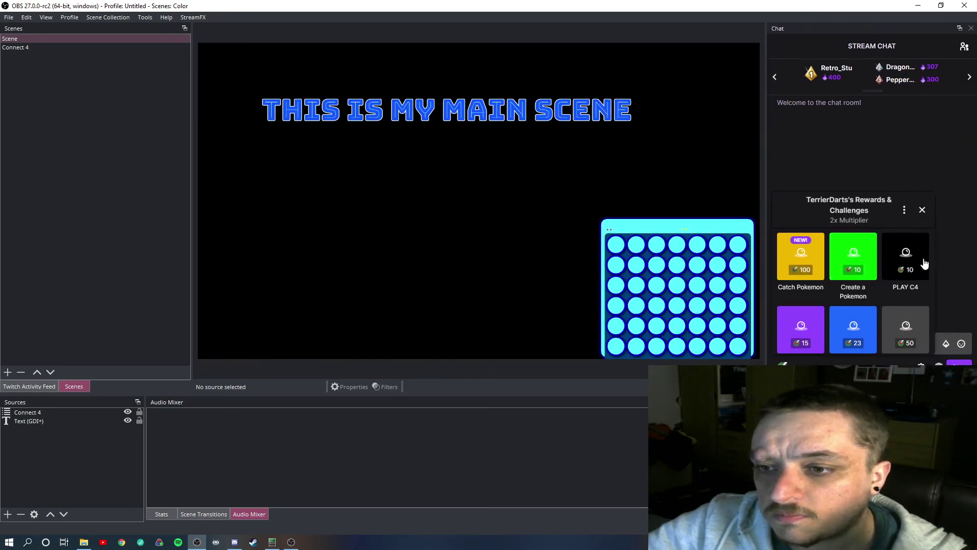
click(923, 264)
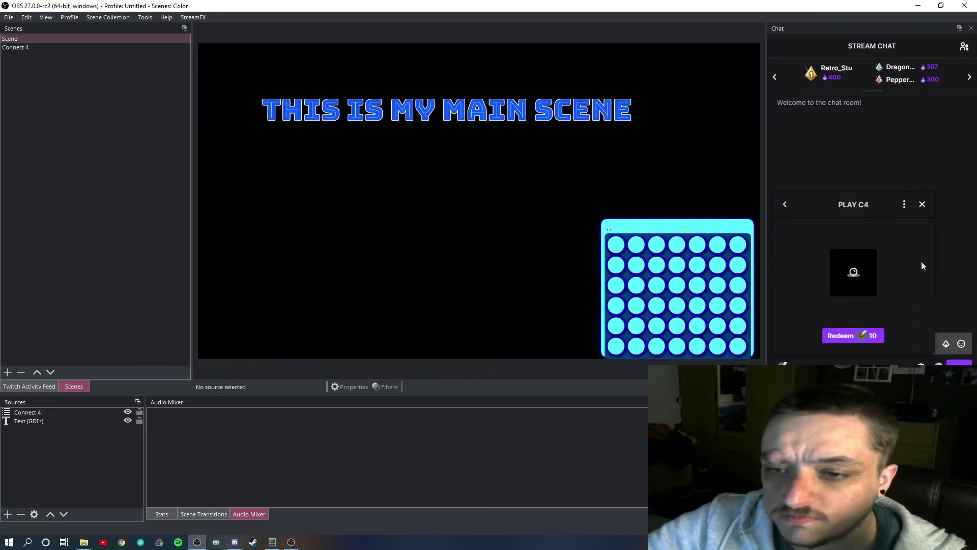
click(857, 336)
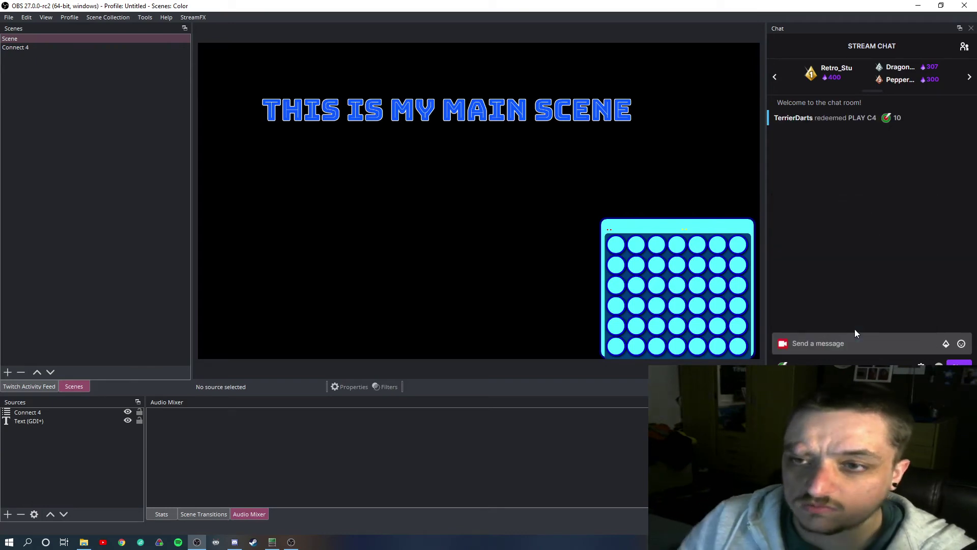